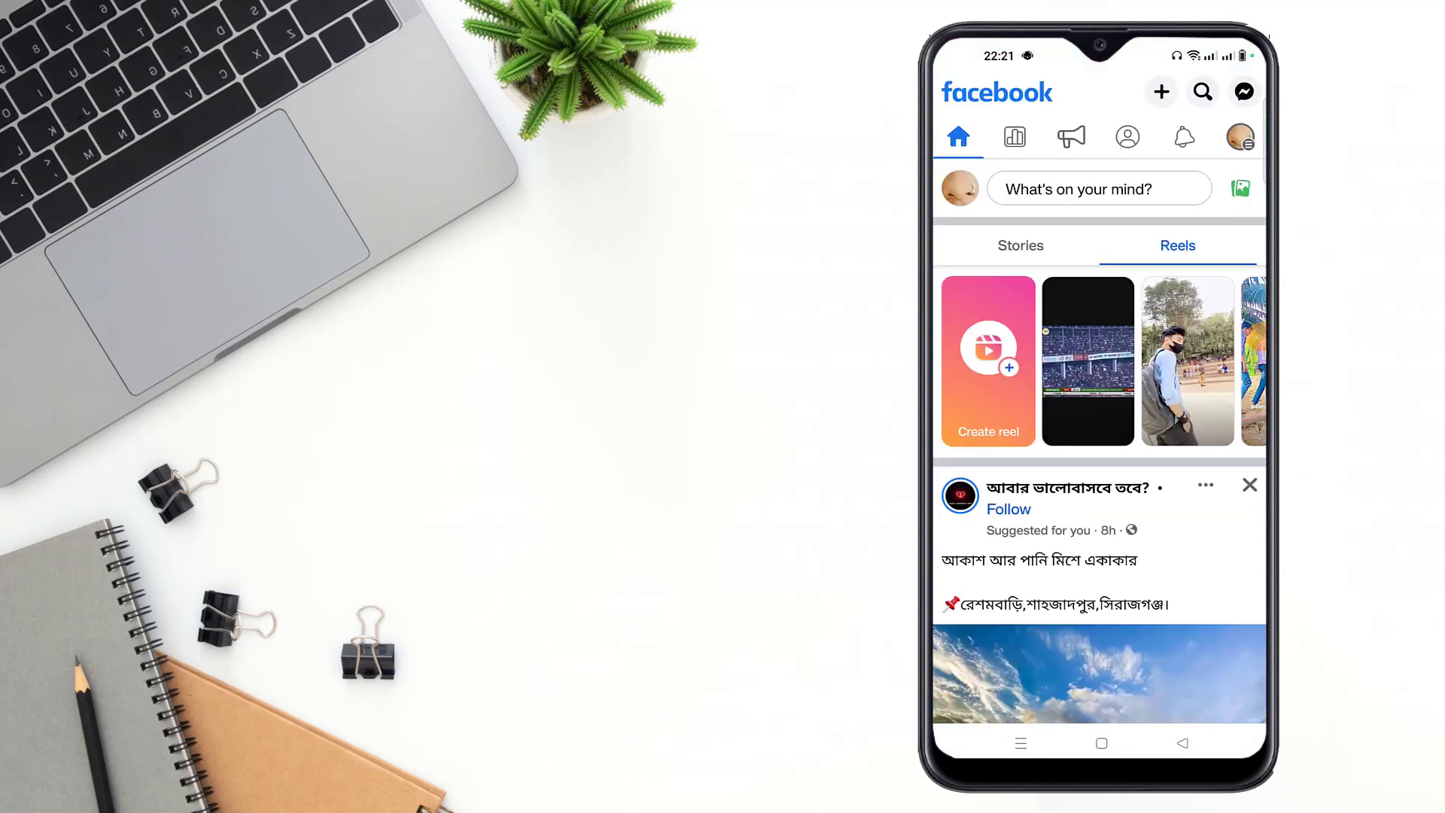
- Open Facebook Settings from the Menu tab under Settings & privacy
left_click(1239, 137)
scroll(1099, 451, "down", 5)
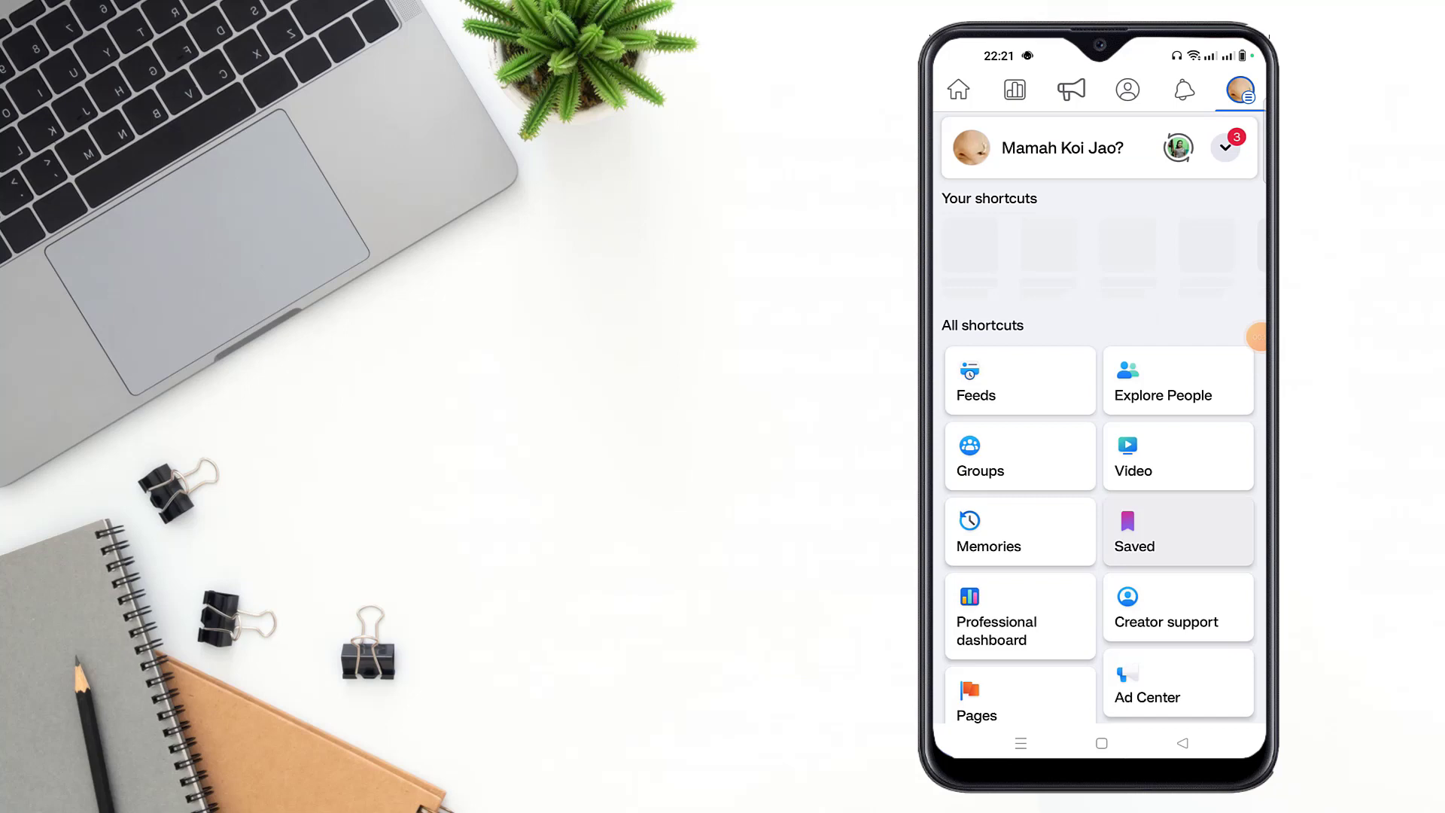
left_click(1057, 637)
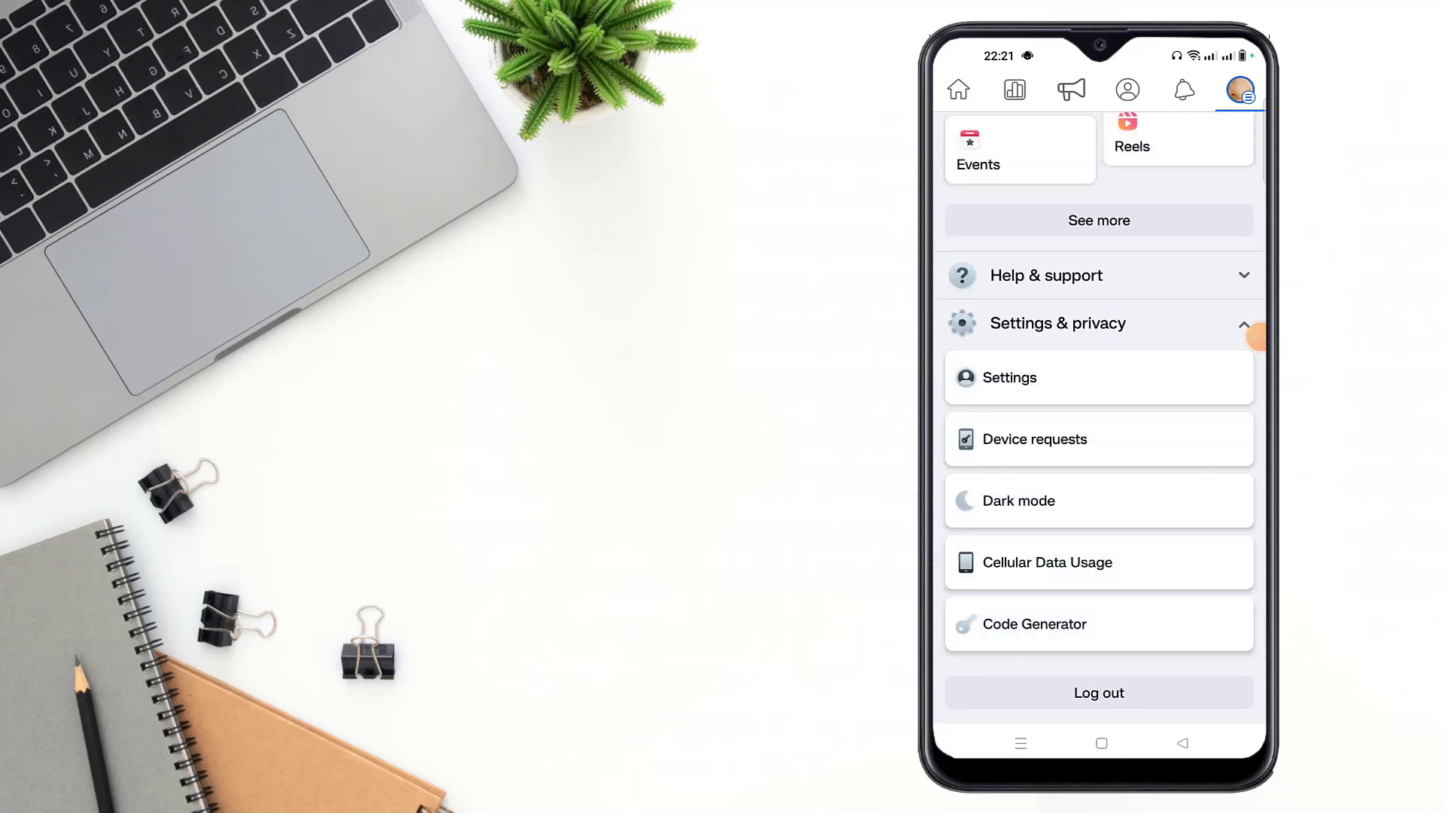
left_click(1009, 377)
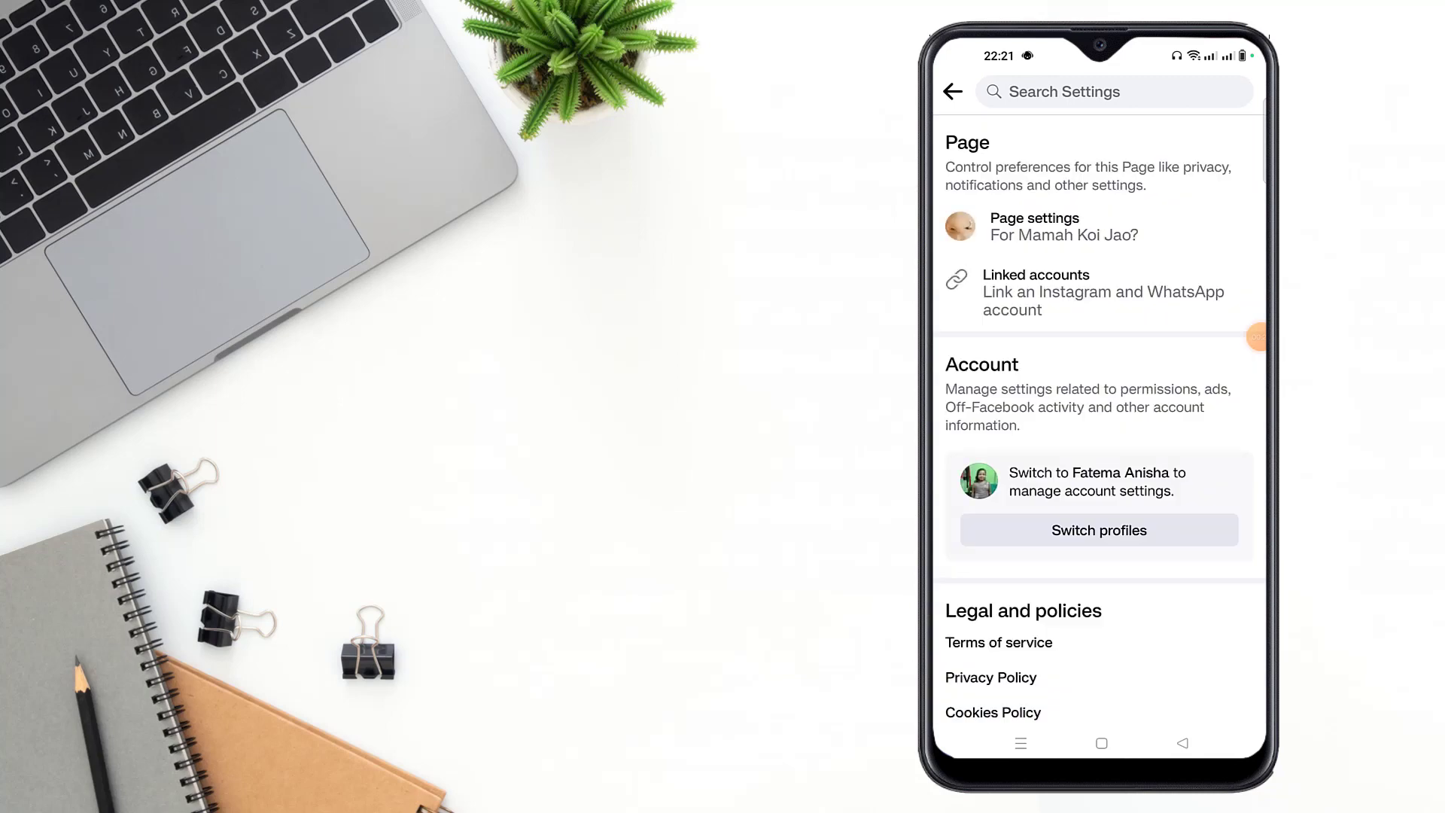
- Open Page settings to reach the Page's content moderation and restriction options
left_click(1063, 226)
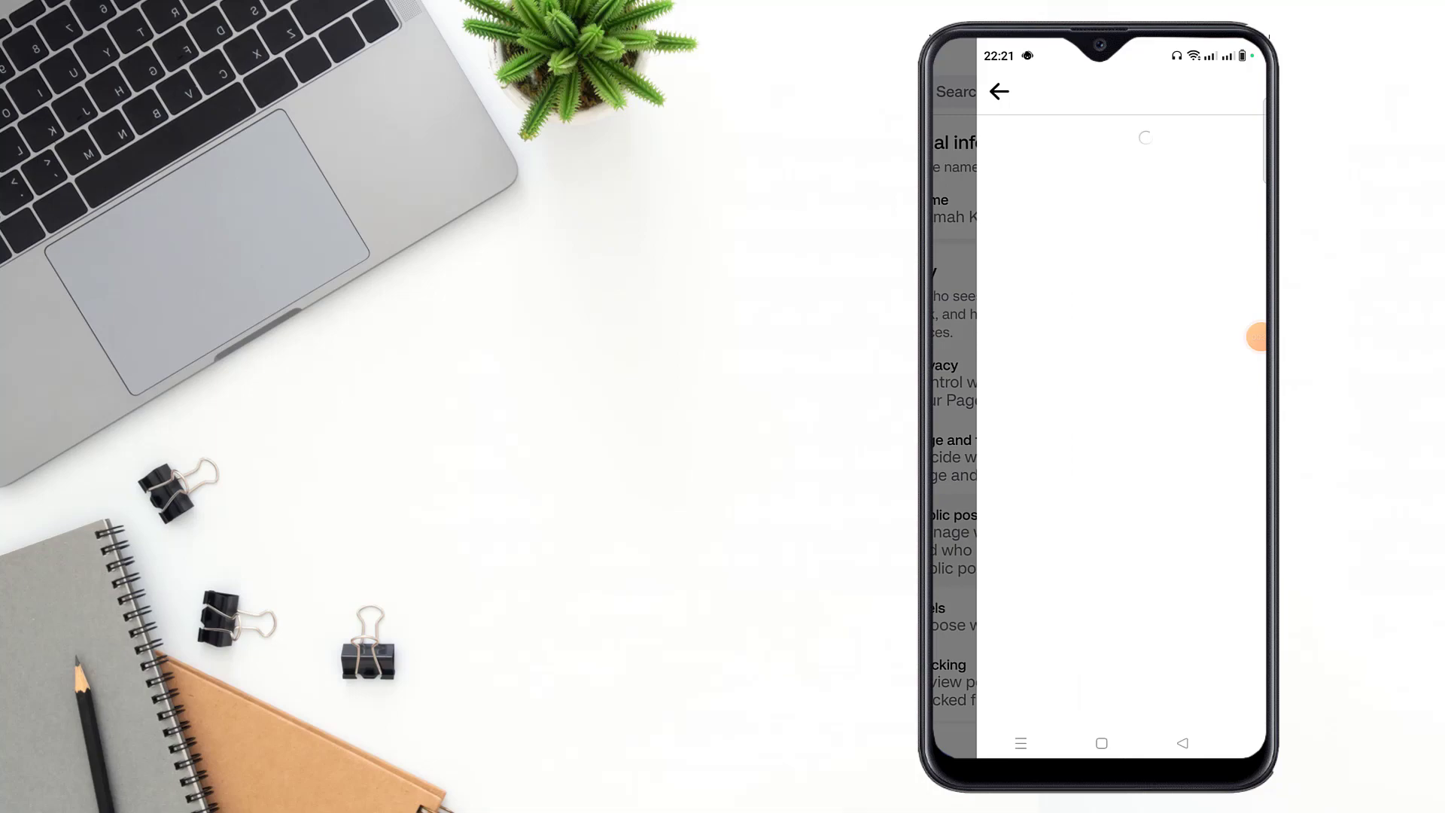
scroll(1256, 336, "down", 2)
scroll(1256, 337, "down", 5)
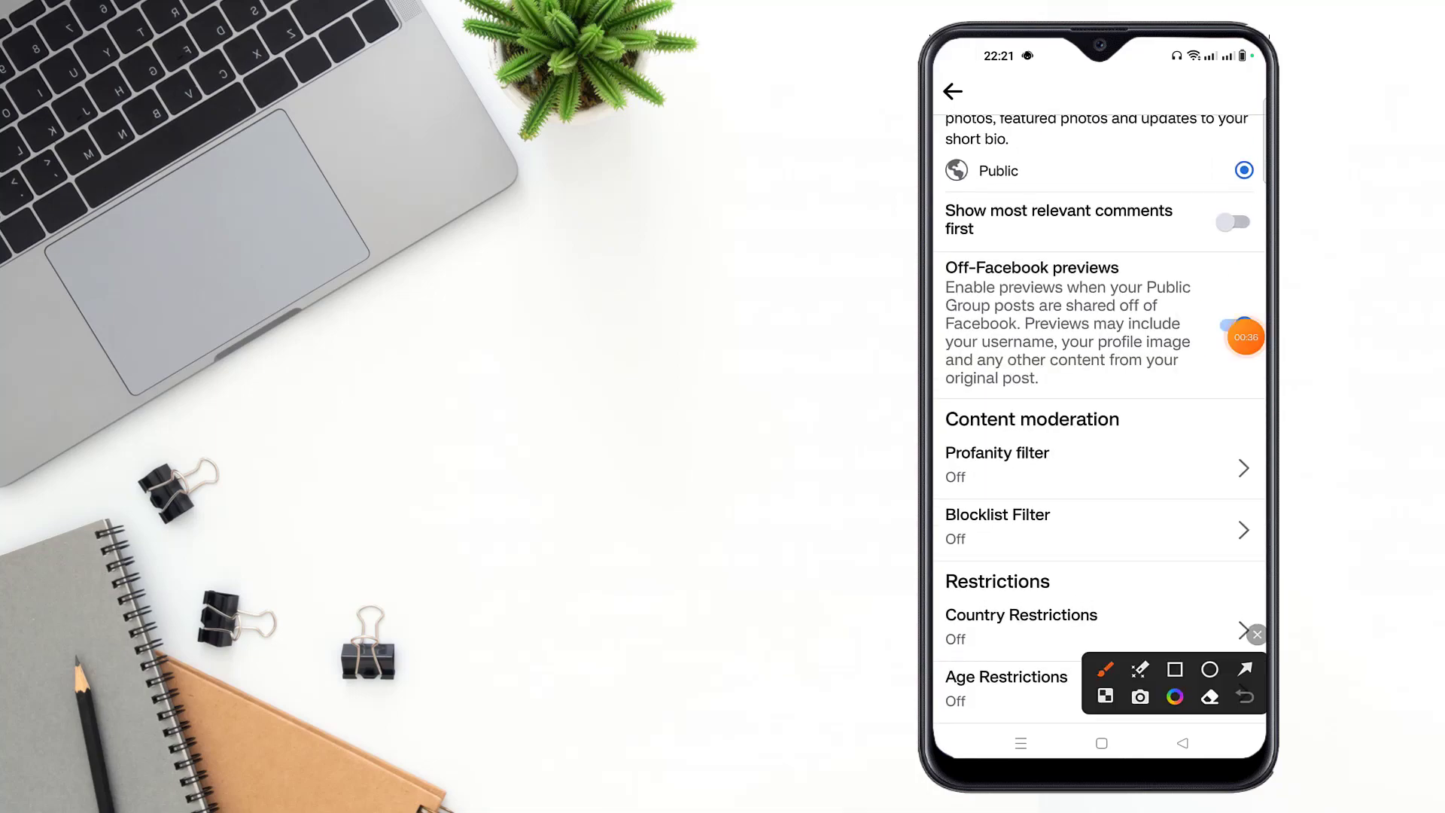
- Open the Country Restrictions country list and search for countries starting with 'In'
left_click(1022, 627)
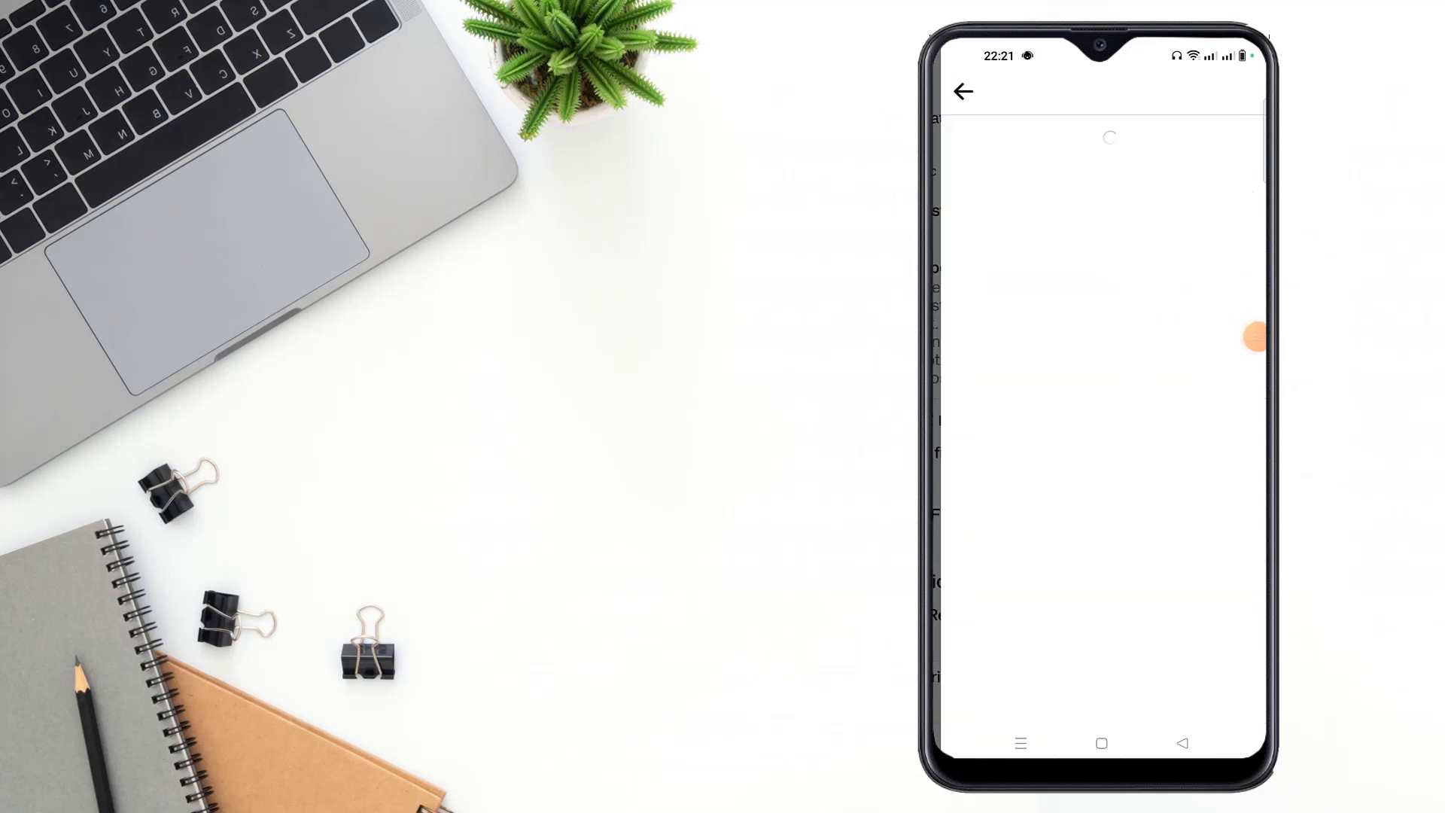
left_click(1083, 265)
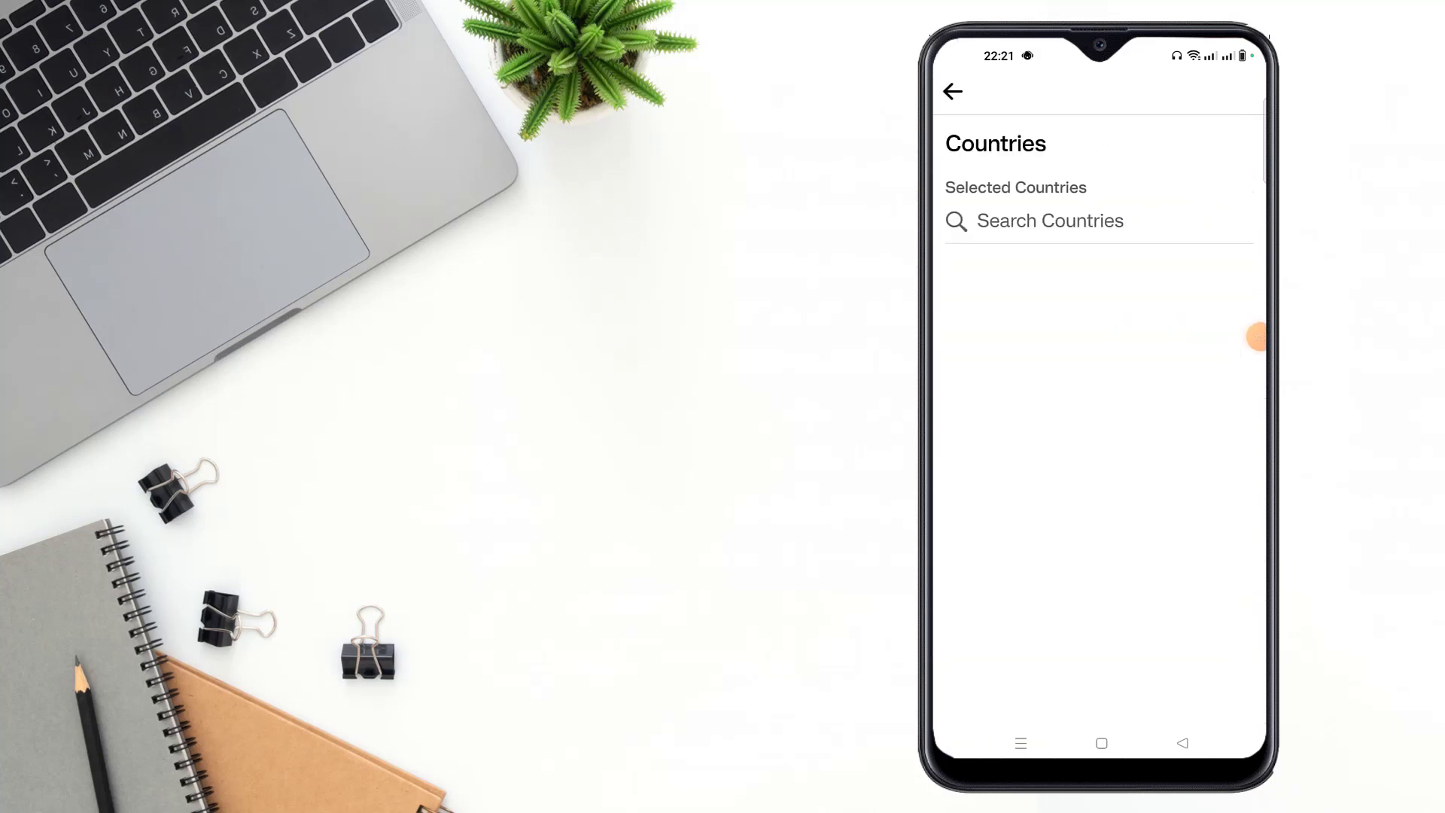
left_click(1050, 220)
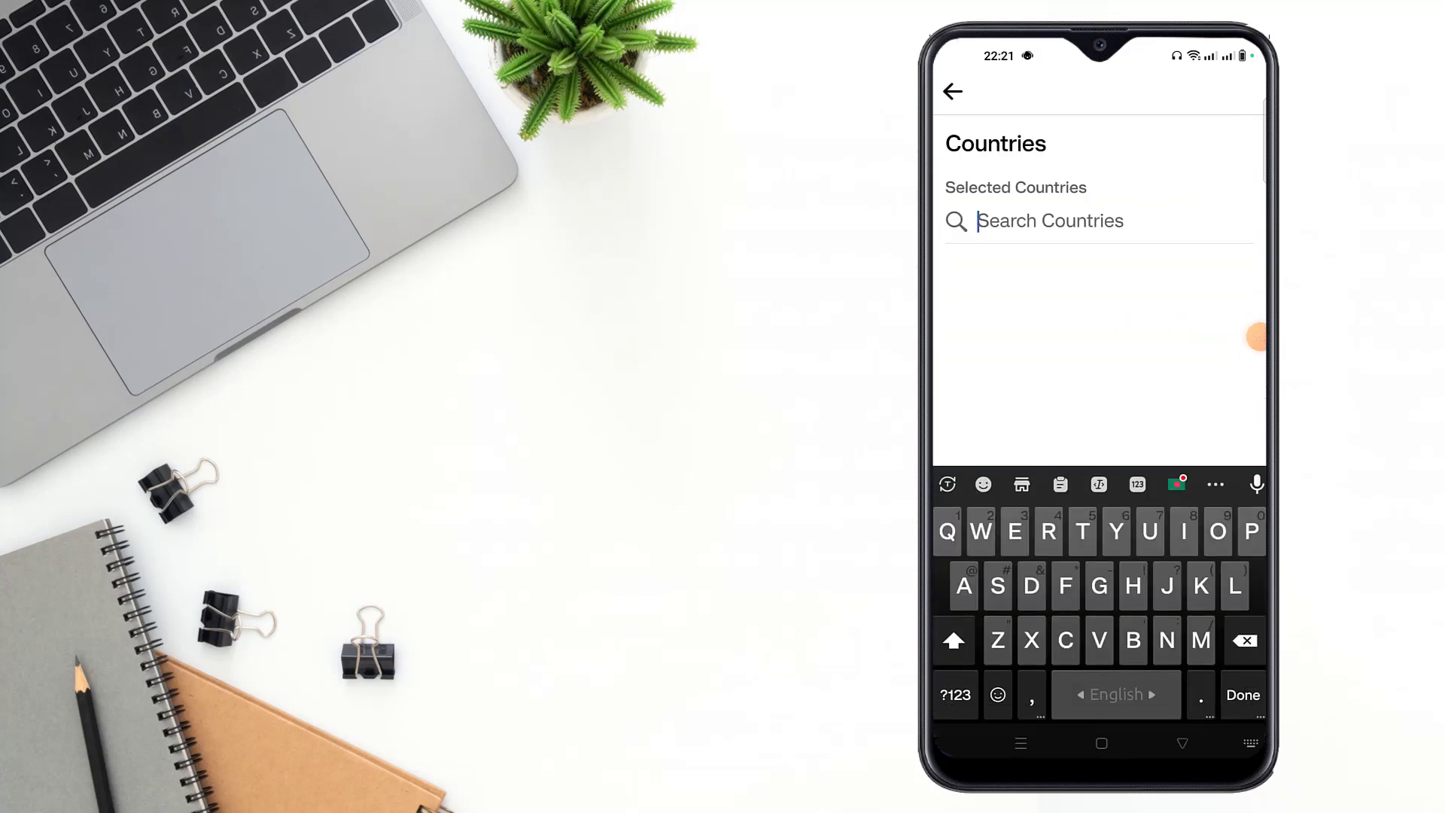
type("hu")
key("BackSpace")
key("BackSpace")
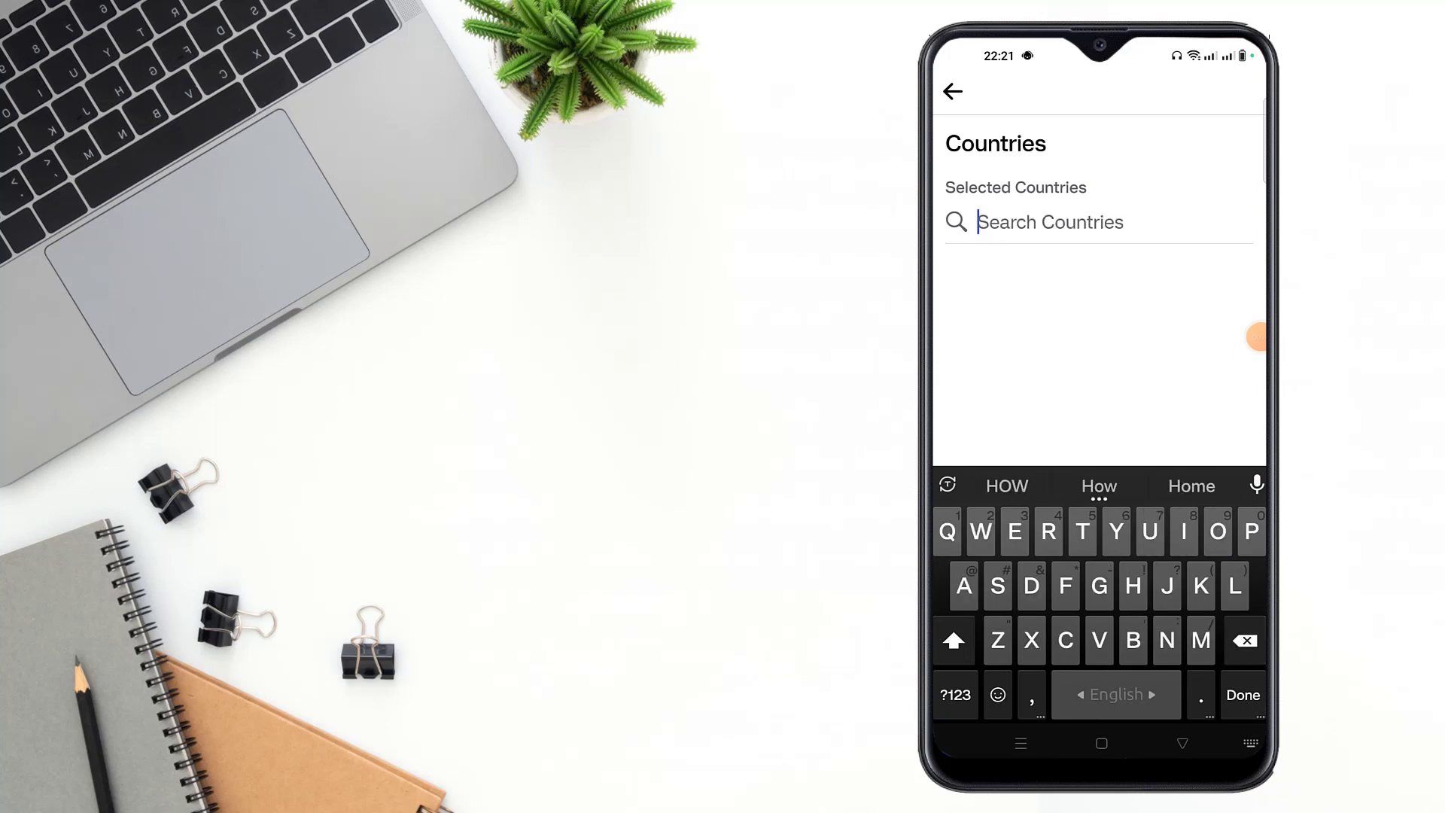
type("In")
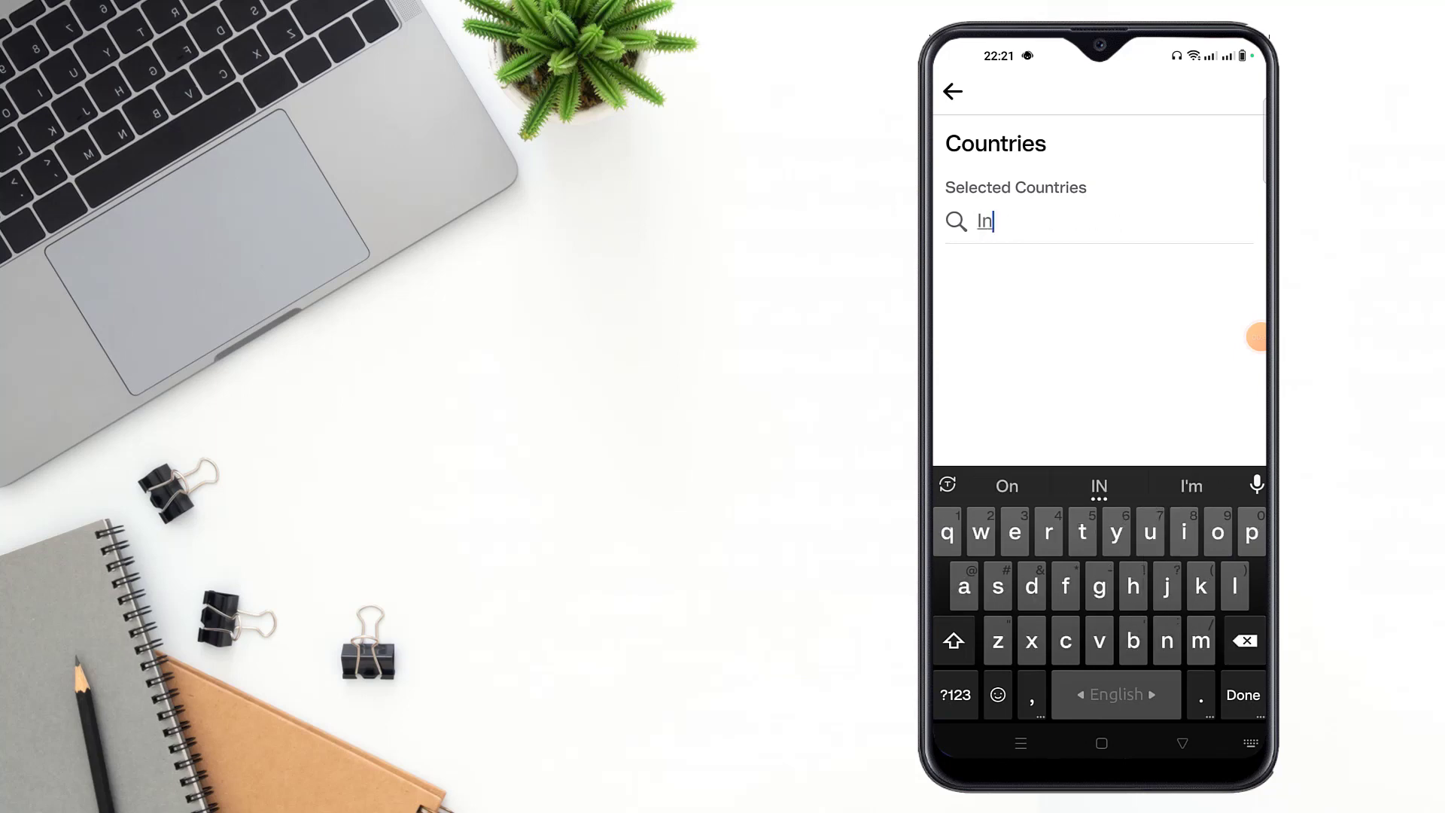
key("Escape")
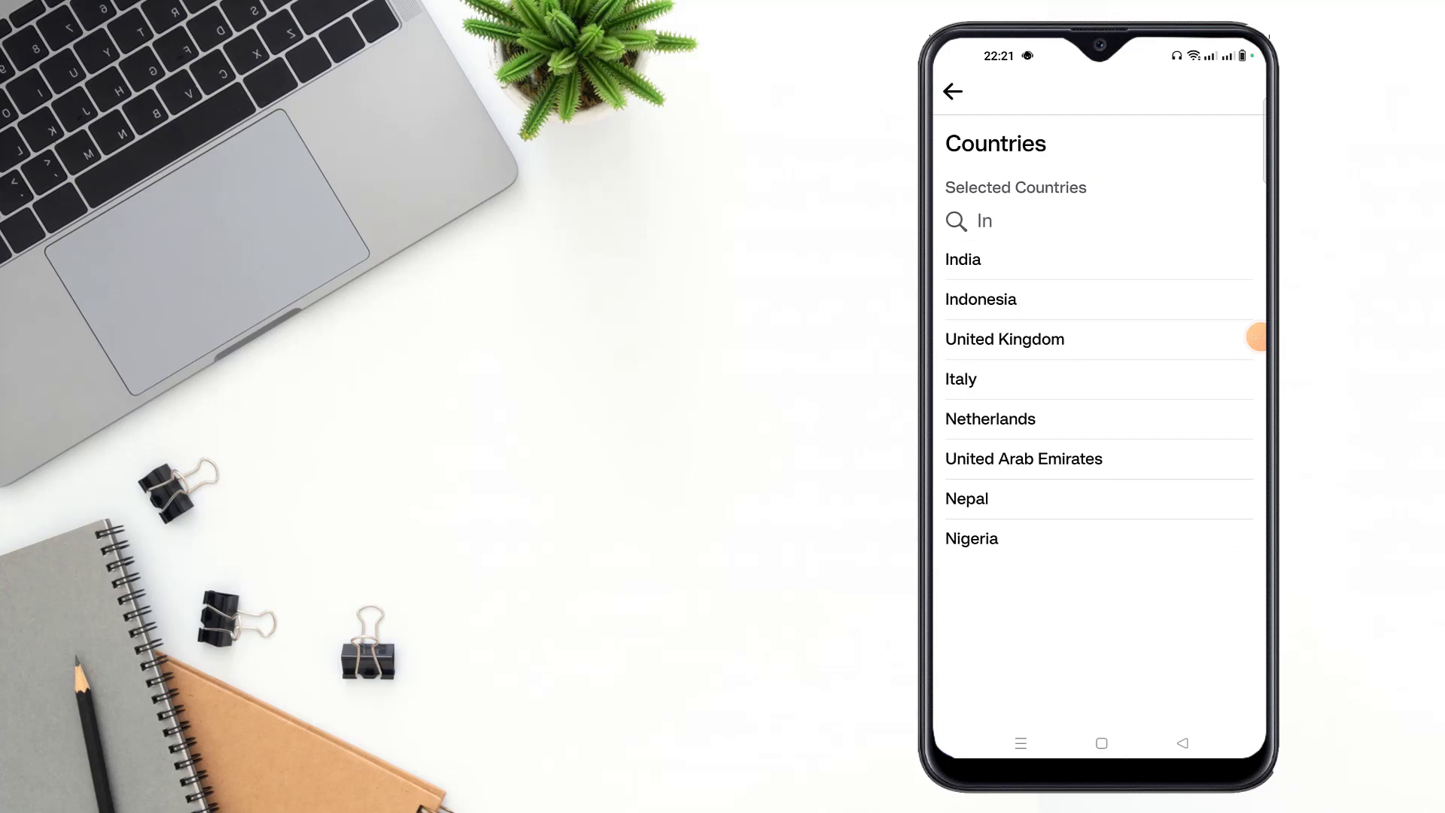
- Select India, Indonesia, United Arab Emirates, Italy and United Kingdom, then go back
left_click(963, 258)
left_click(980, 315)
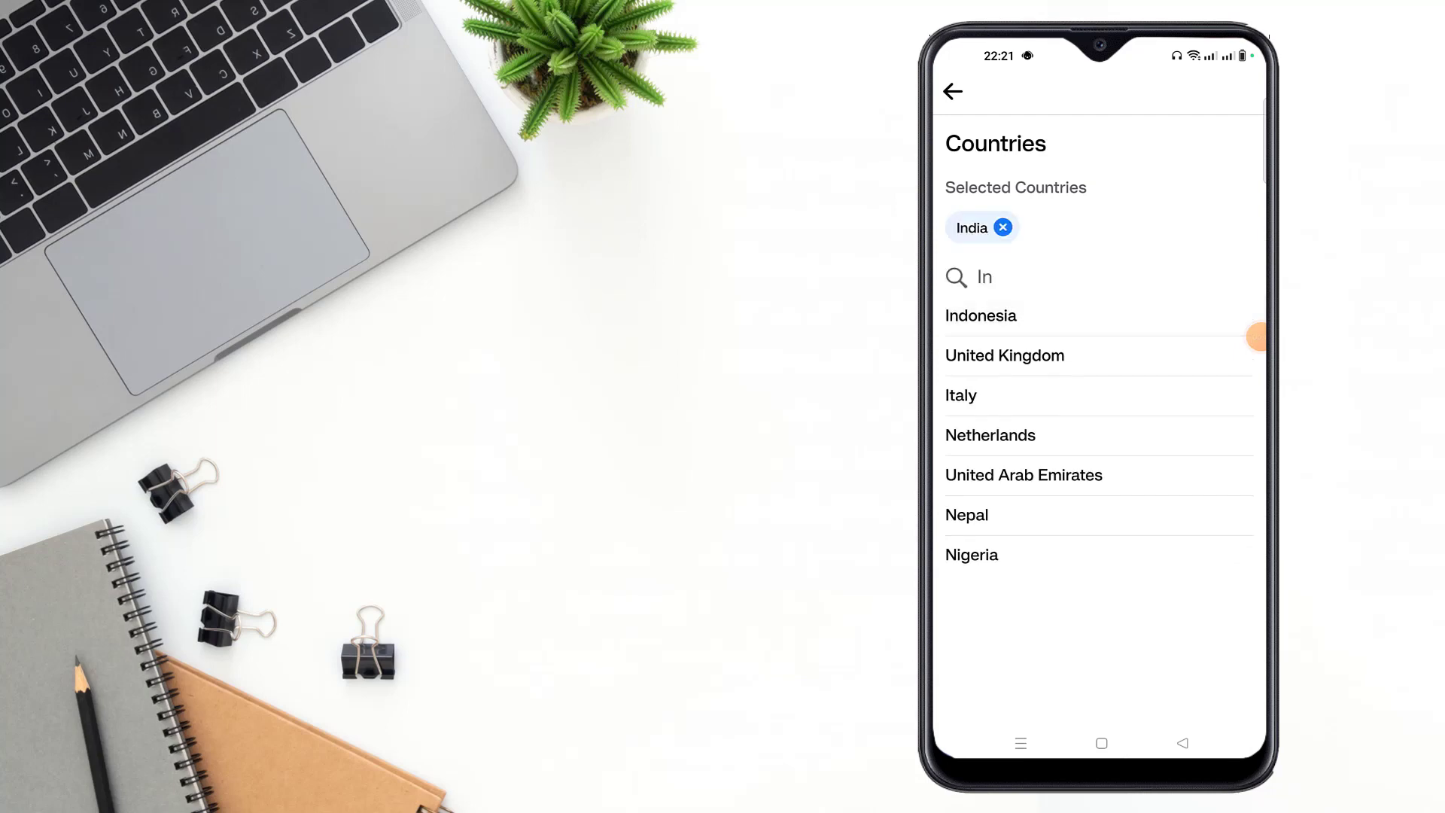
left_click(1024, 436)
left_click(961, 396)
left_click(1004, 357)
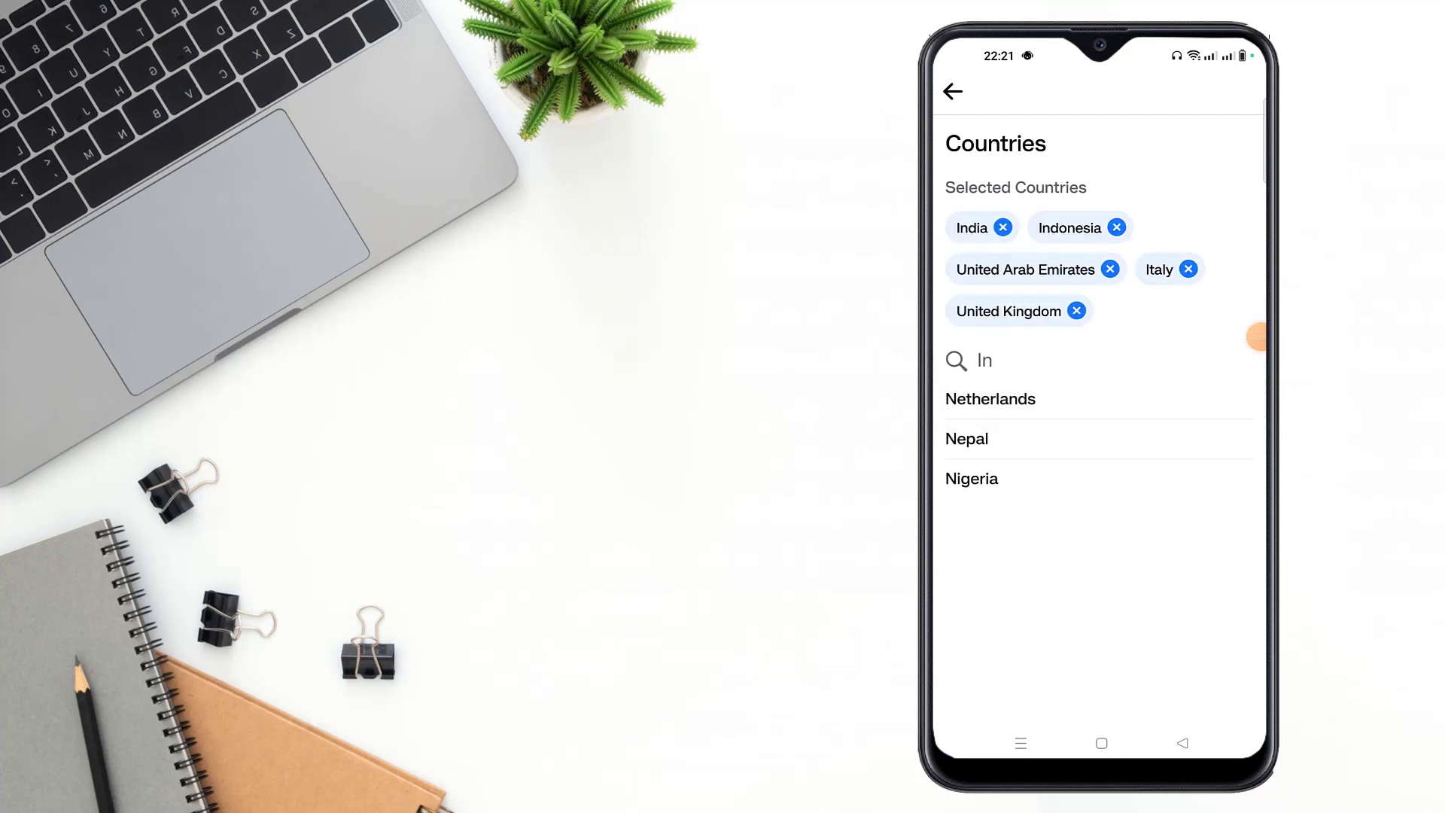
left_click(1181, 743)
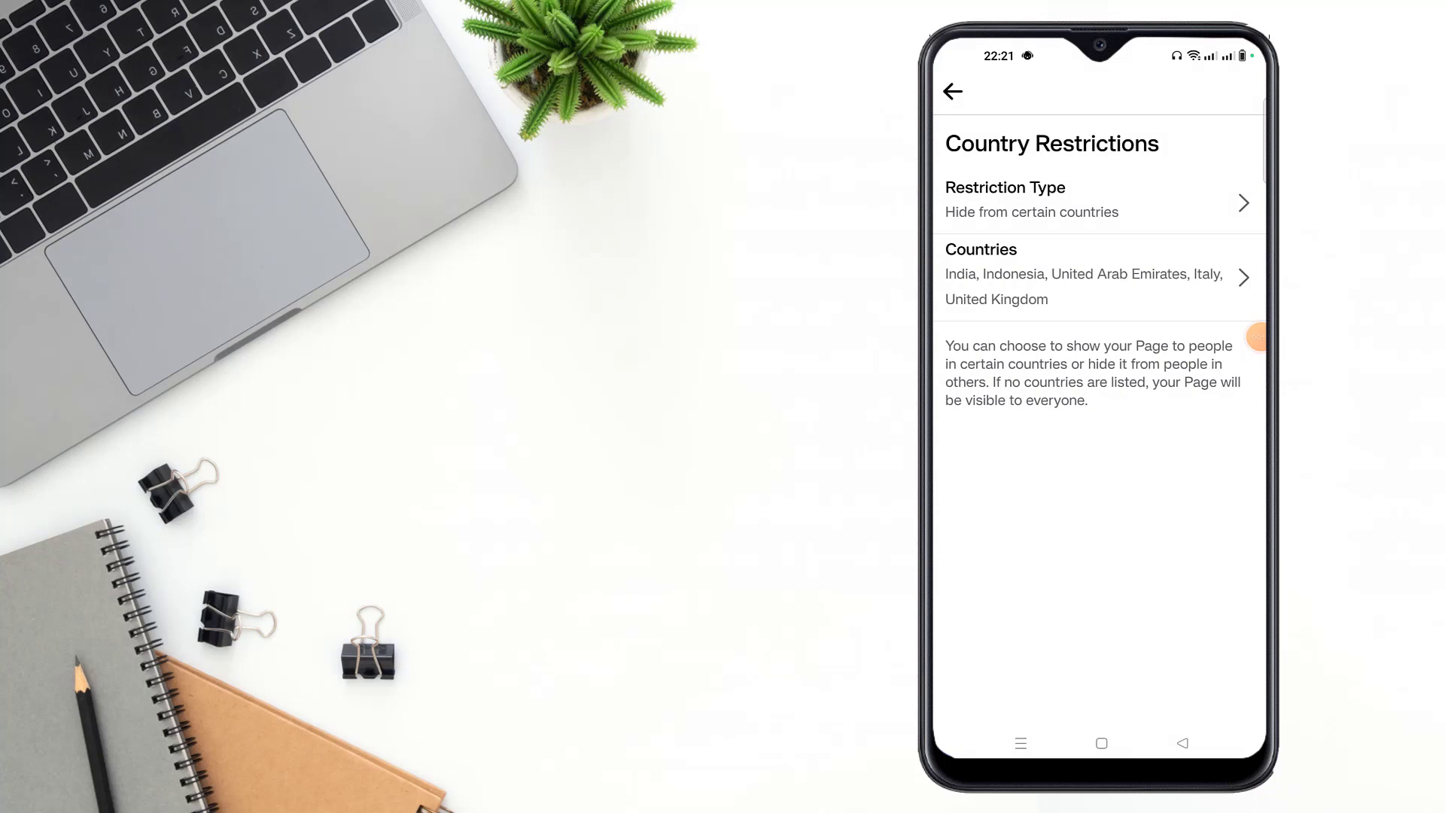